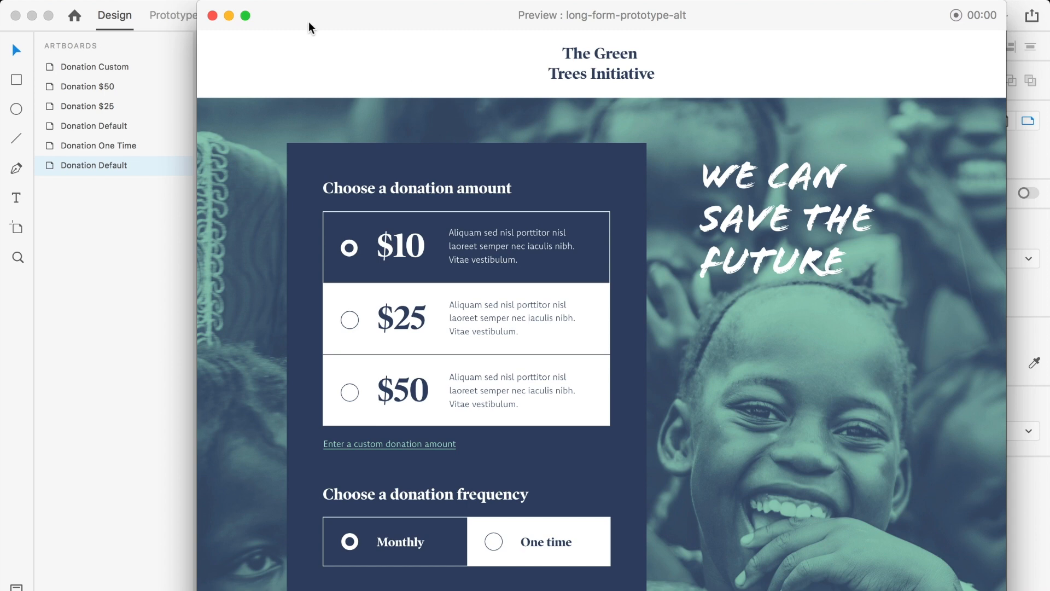
Switch the file to prototyping mode and clear the selection of the Donation Default artboard.
click(246, 15)
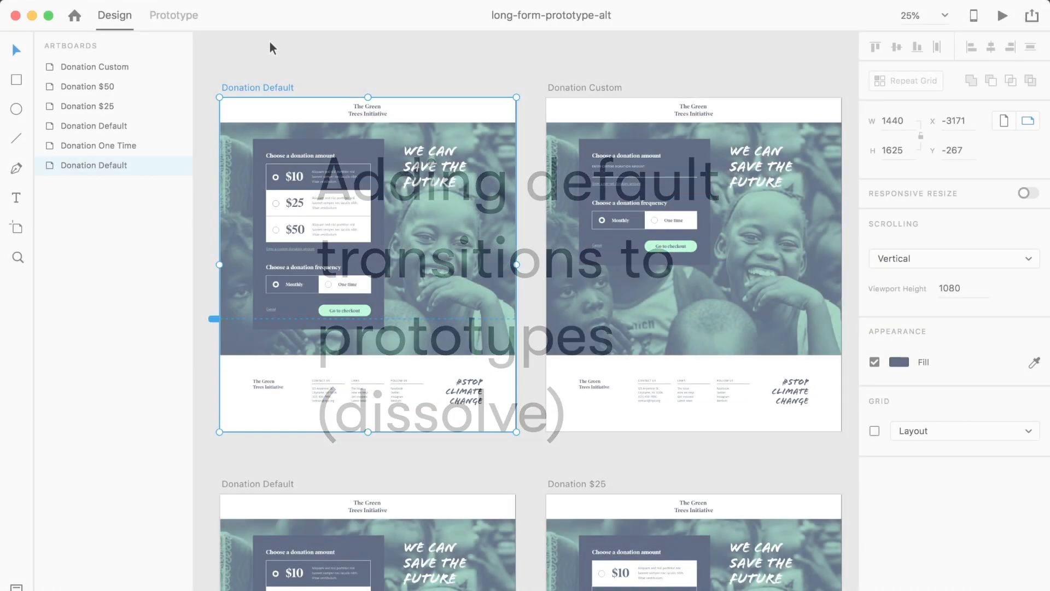
click(189, 18)
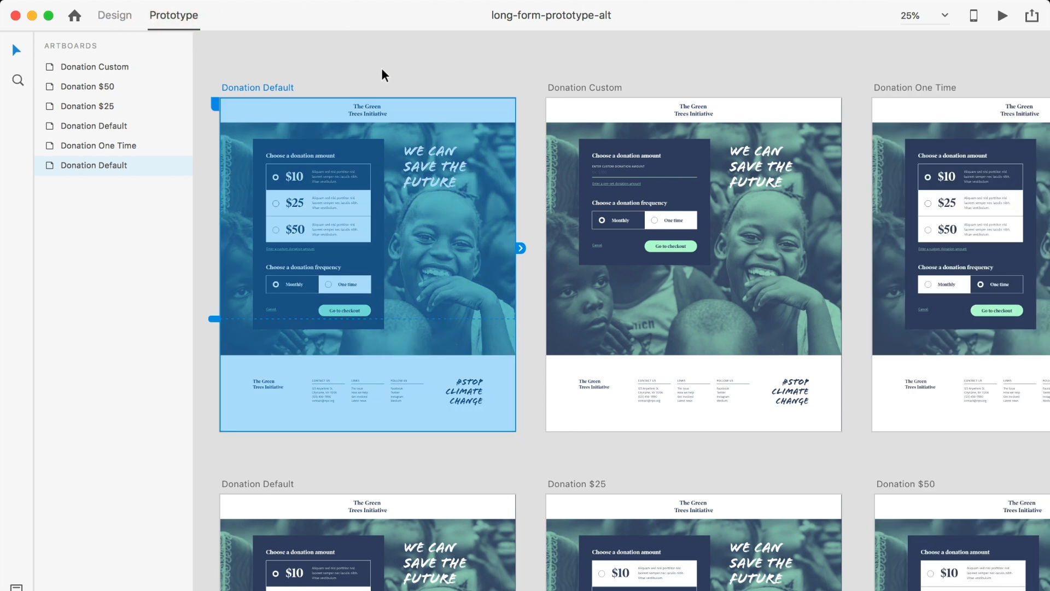
key(super+plus)
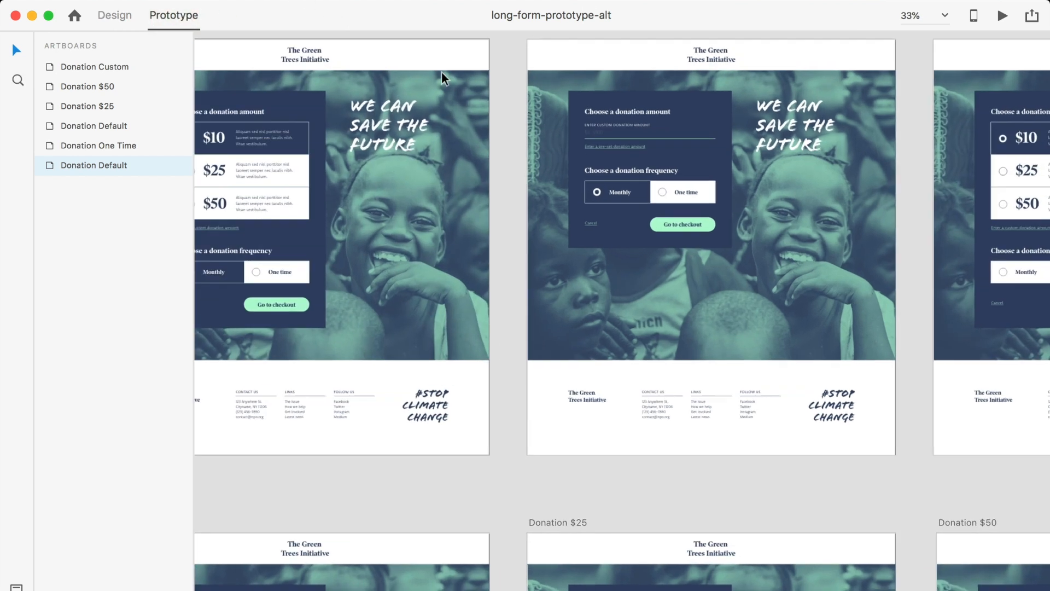
scroll(442, 71, left, 3)
scroll(441, 71, up, 2)
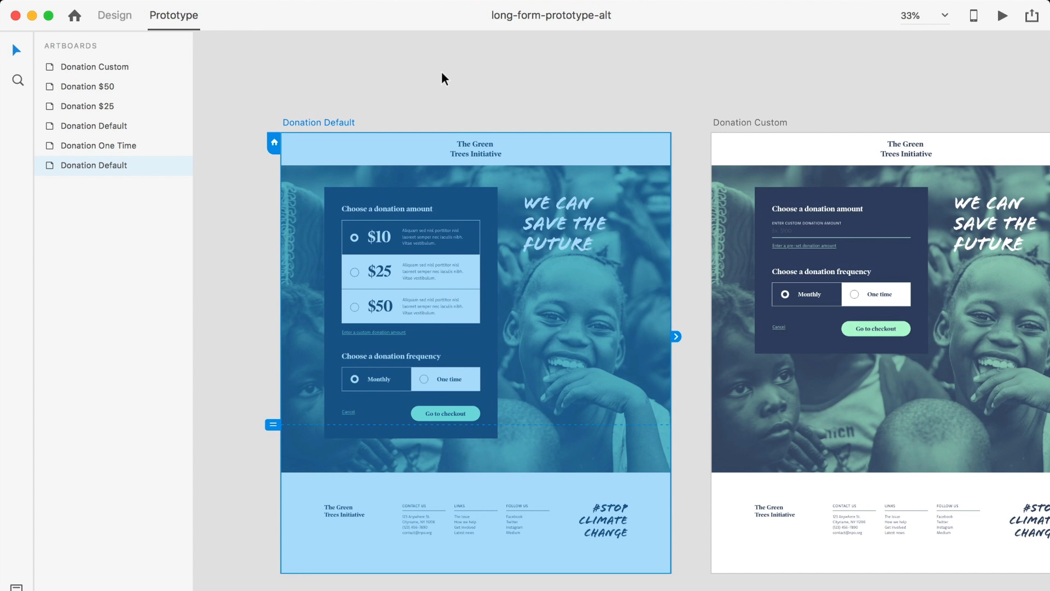
key(super+plus)
scroll(521, 161, left, 3)
scroll(521, 161, up, 1)
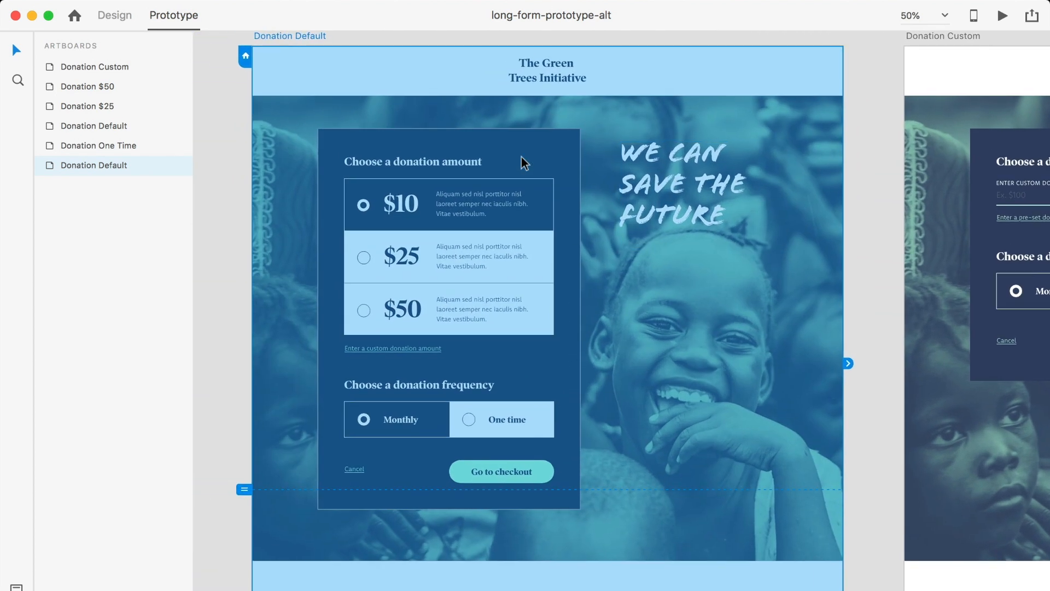
click(221, 194)
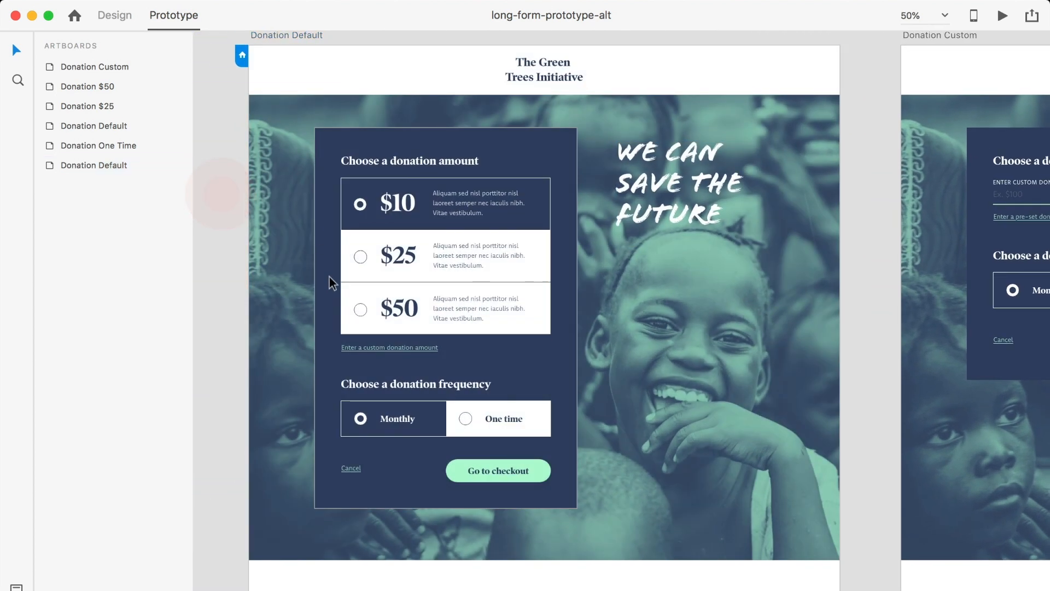
Link the "Enter a custom donation amount" text to the Donation Custom artboard and the "Enter a pre-set donation amount" text back to Donation Default.
click(367, 350)
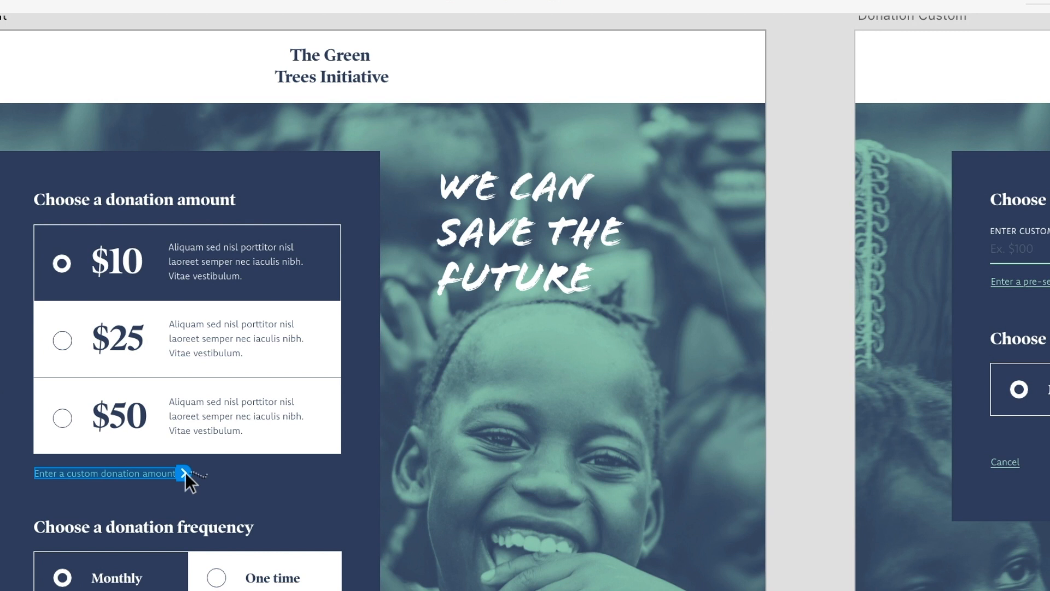
drag(185, 473, 853, 274)
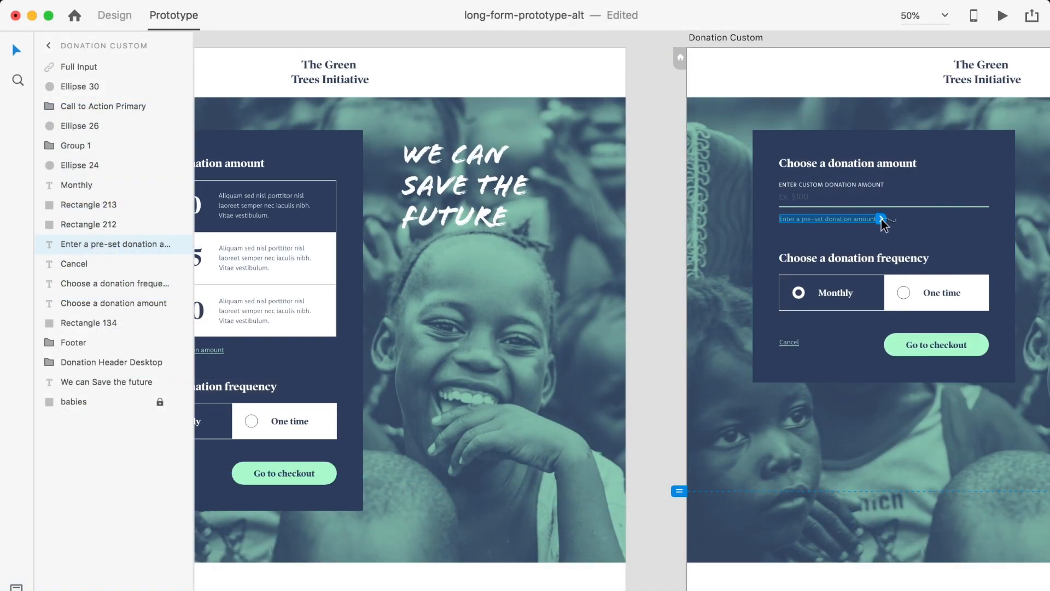
drag(882, 220, 626, 260)
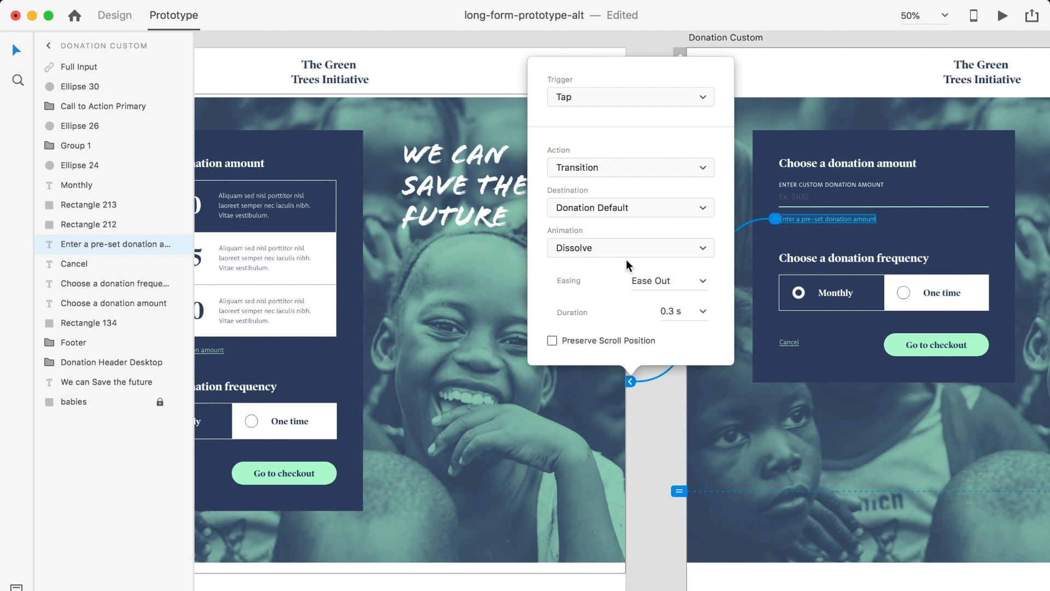
Preview the prototype and test the dissolve transition by switching repeatedly between the custom and pre-set donation amount views.
click(1003, 16)
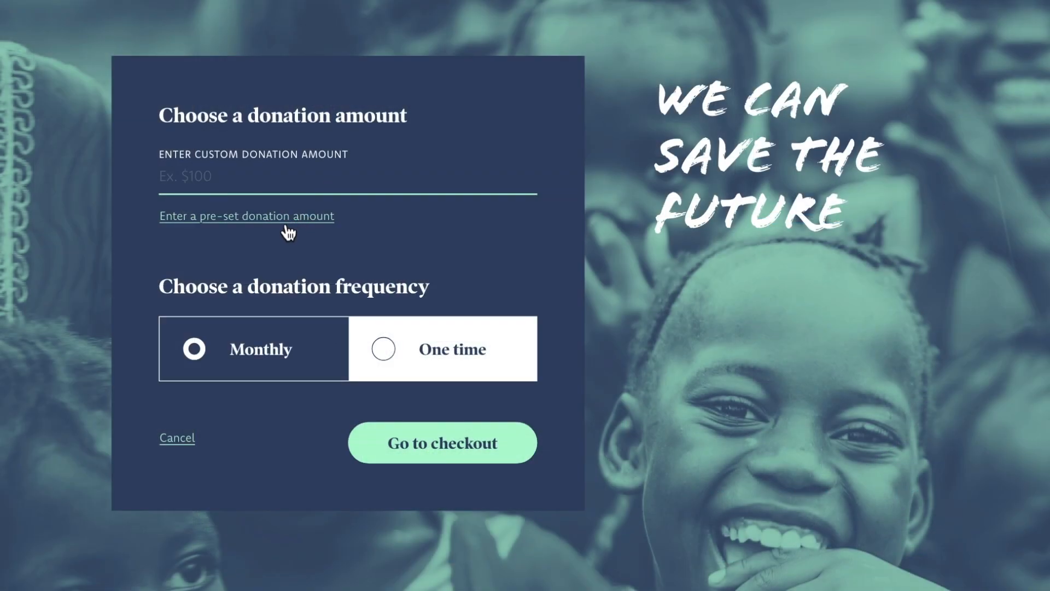
click(283, 222)
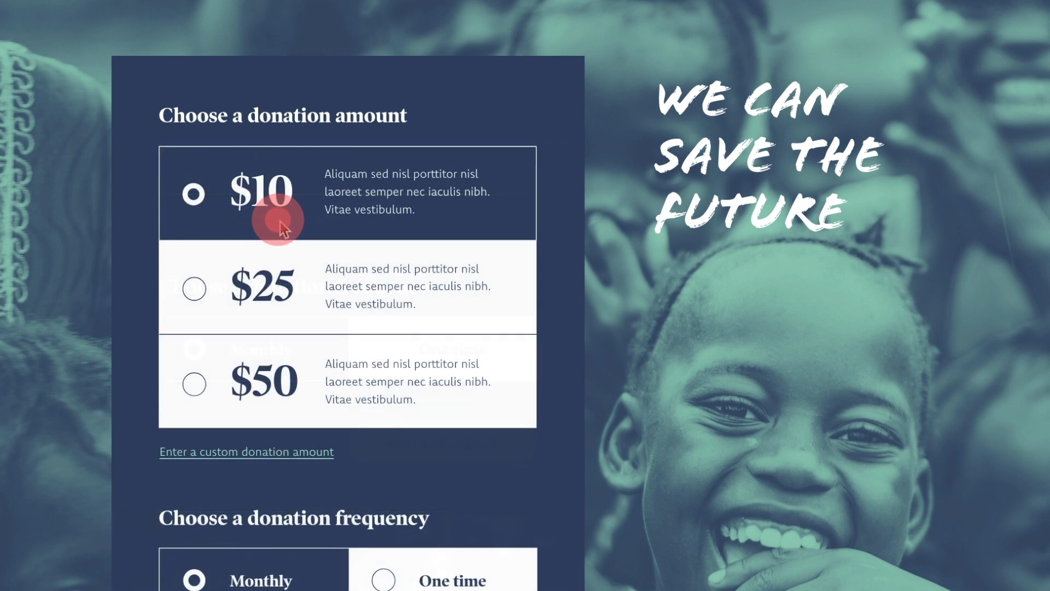
click(252, 454)
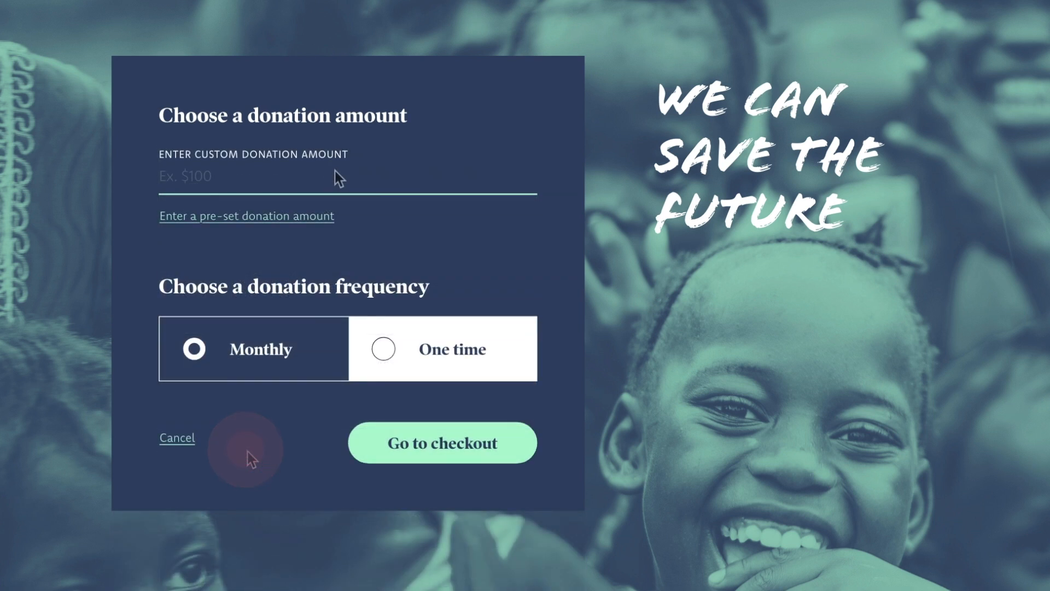
click(280, 220)
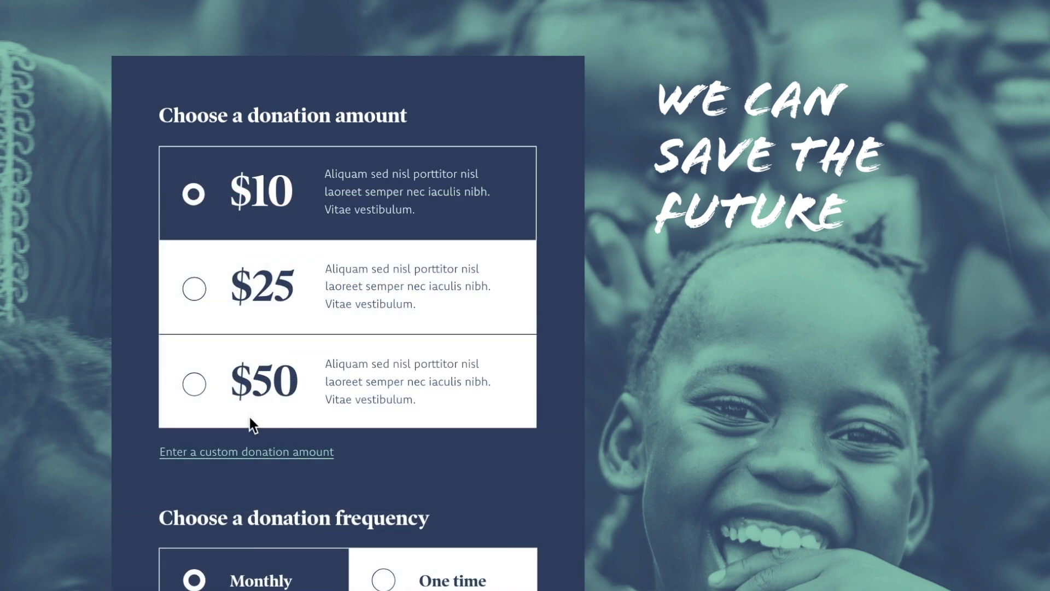
click(253, 454)
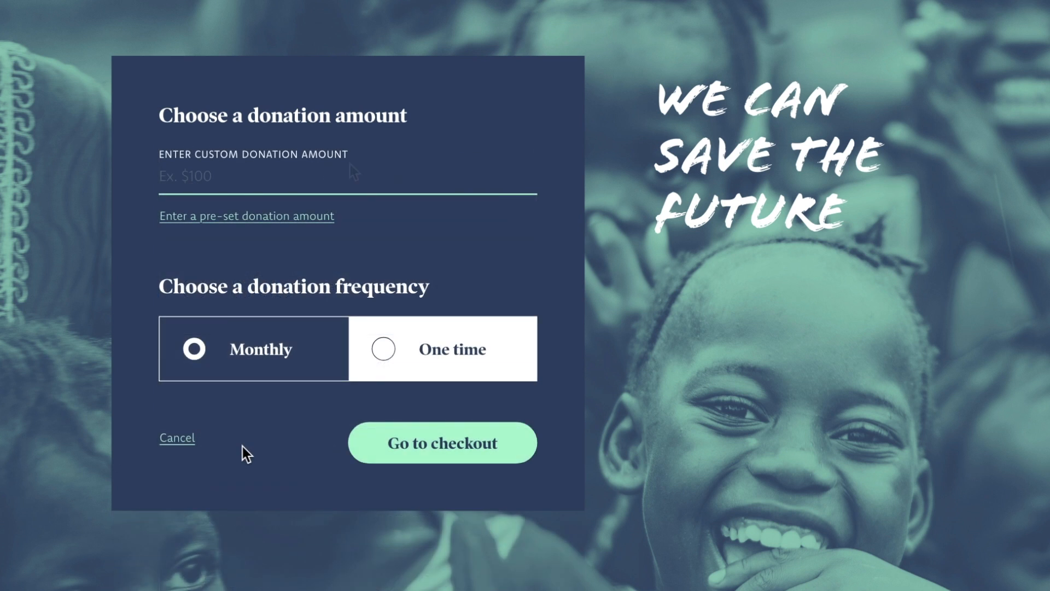
click(284, 226)
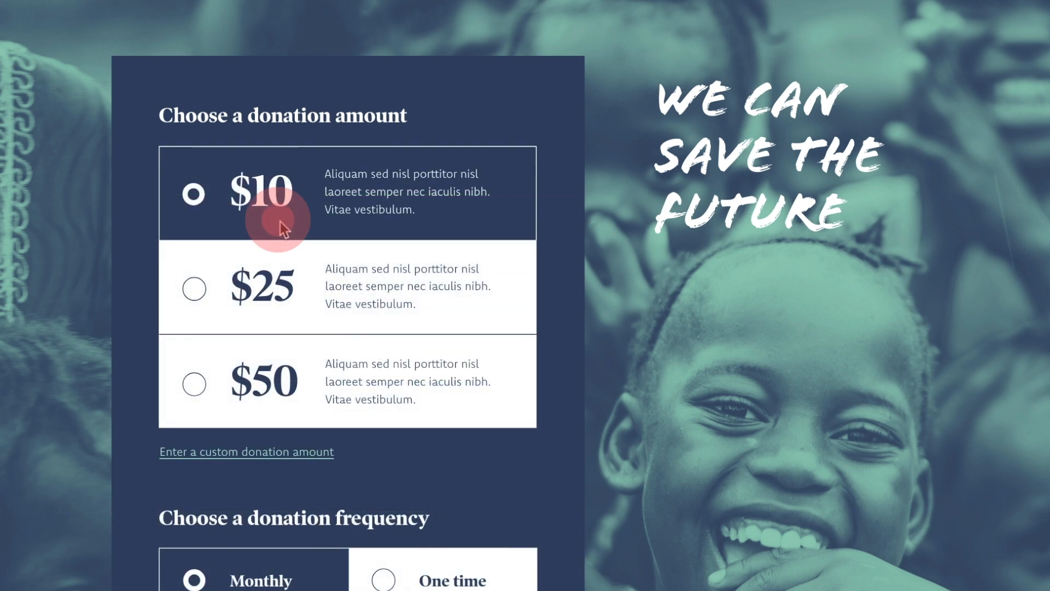
click(248, 452)
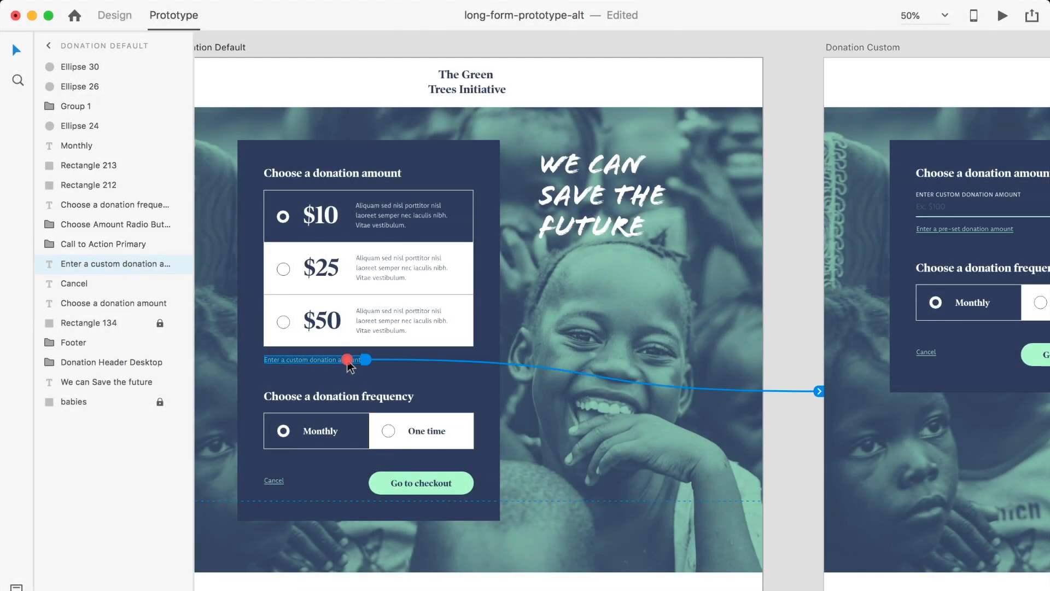
Change the action of the link from the custom donation amount text to Donation Custom to Auto-Animate.
click(817, 389)
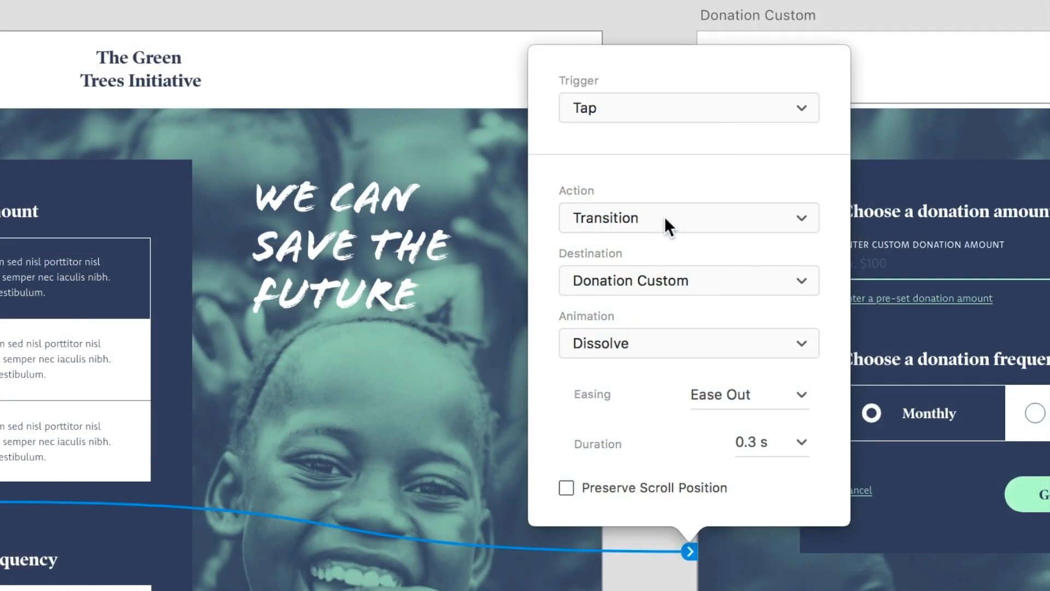
click(801, 176)
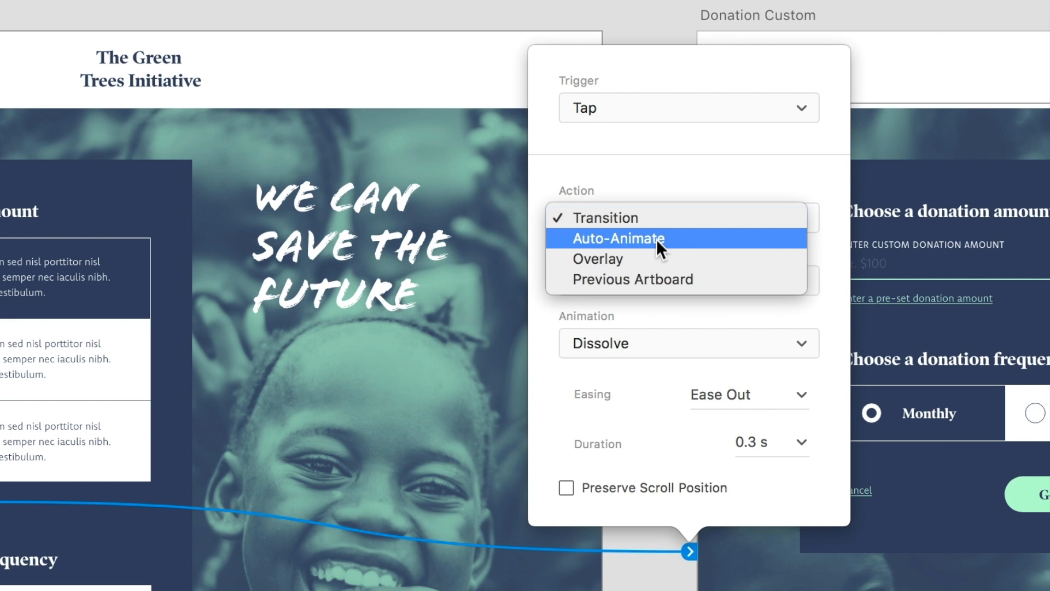
click(657, 240)
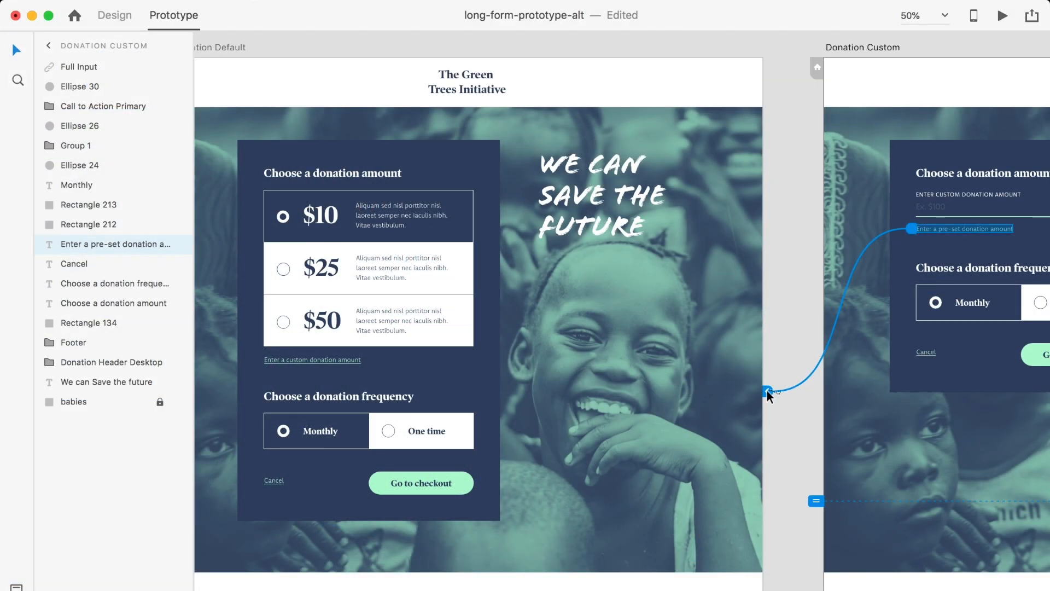
Change the action of the link from the pre-set donation amount text back to Donation Default to Auto-Animate.
click(766, 389)
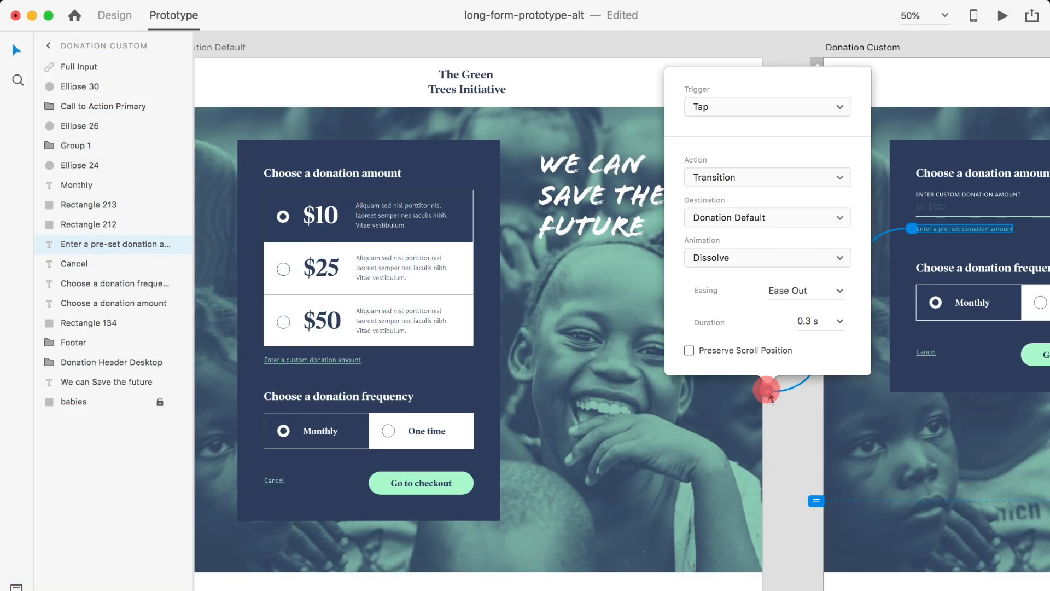
click(762, 182)
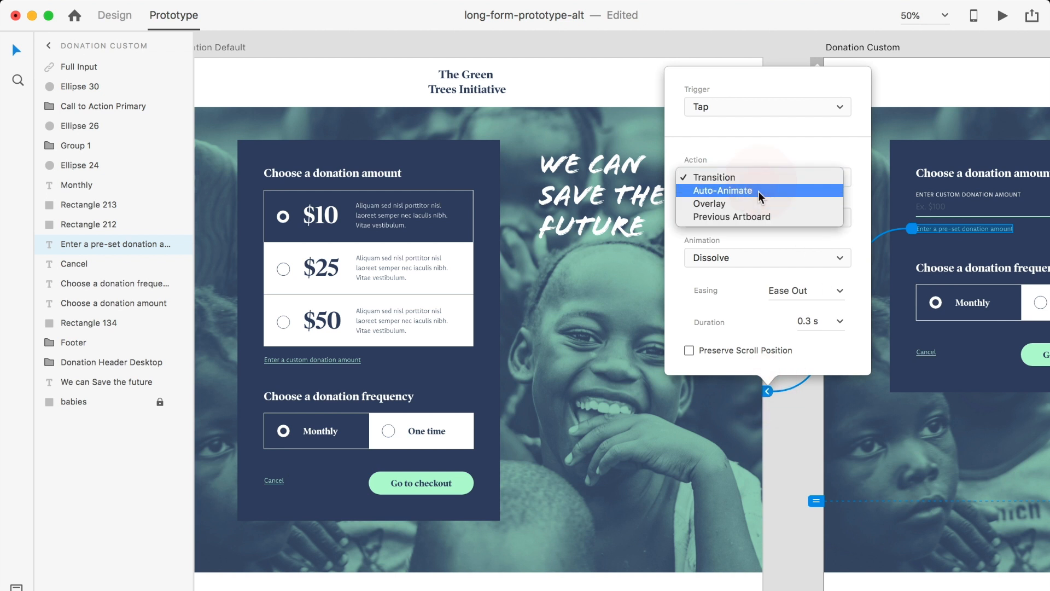
click(758, 191)
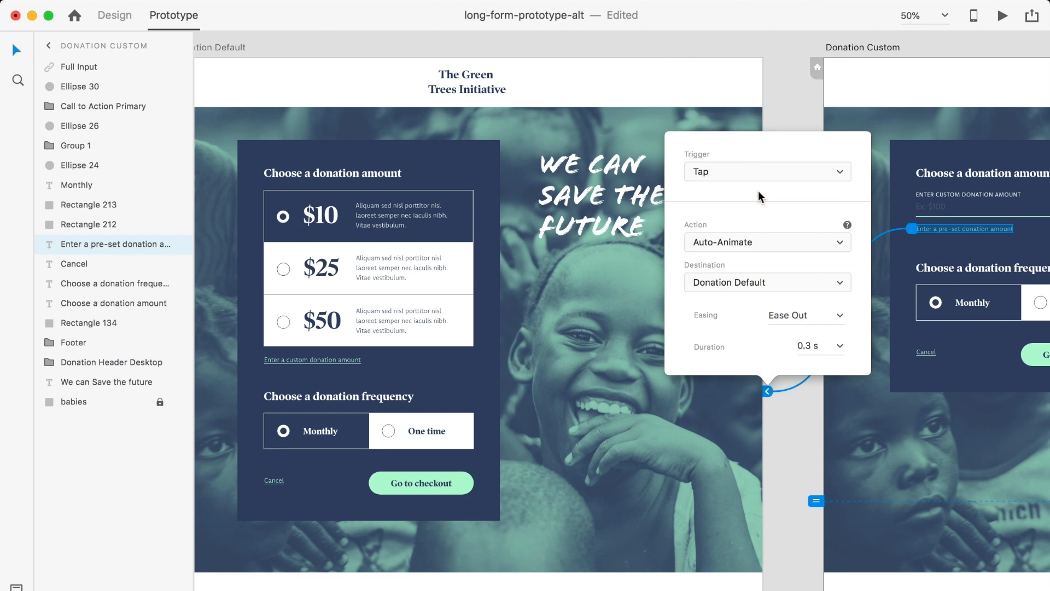
Preview the auto-animated transition by switching back and forth between the pre-set and custom donation amount views.
click(1003, 15)
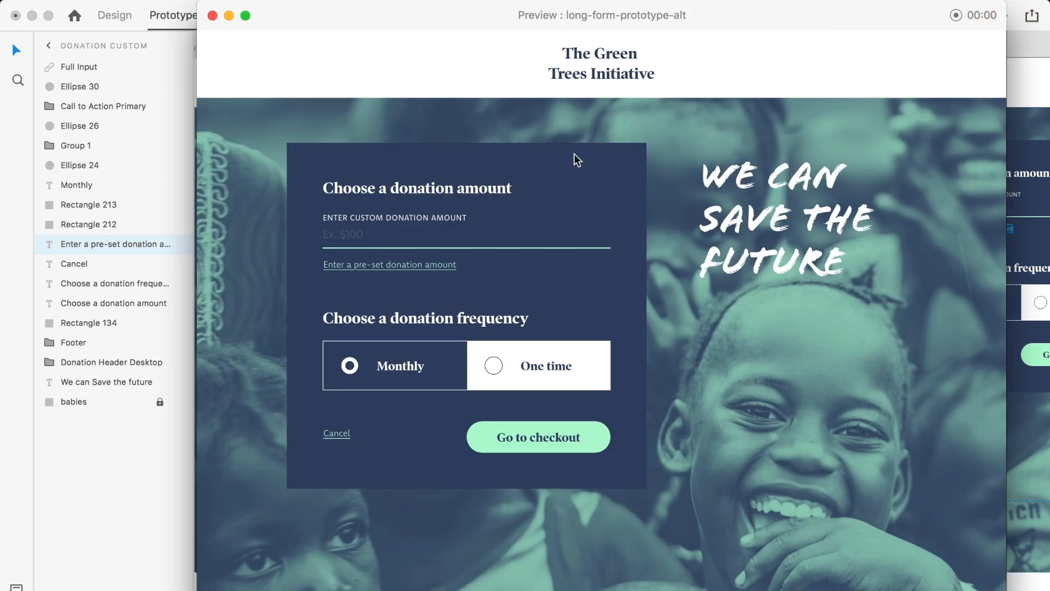
click(437, 267)
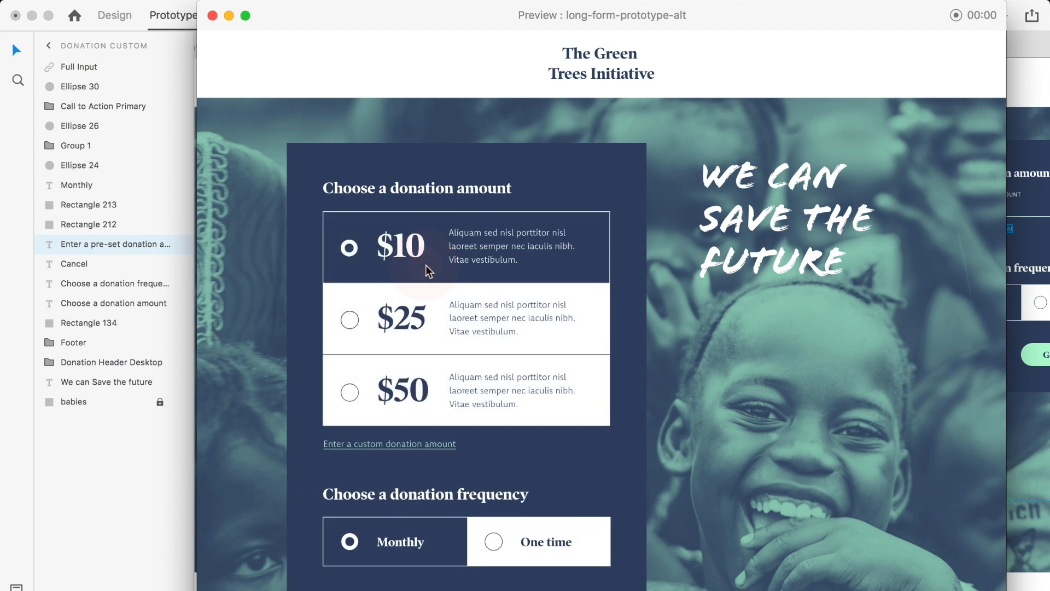
click(379, 444)
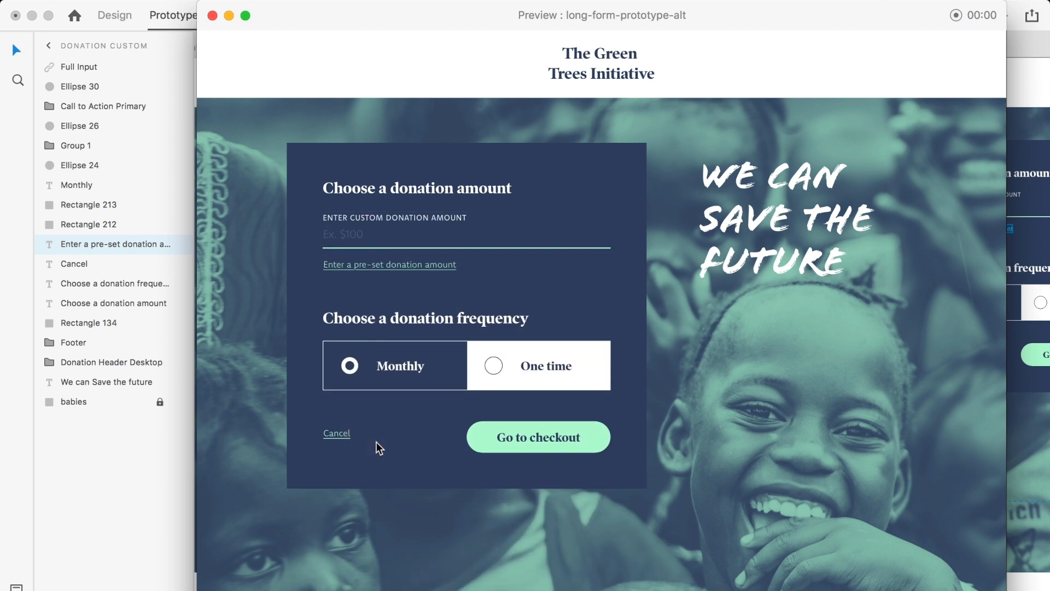
click(428, 266)
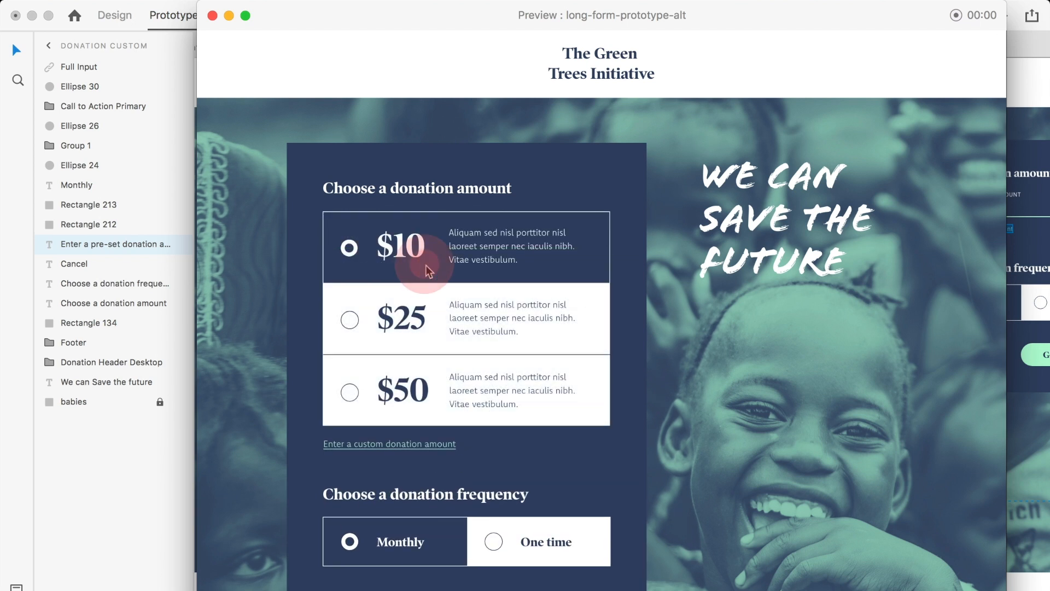
click(378, 443)
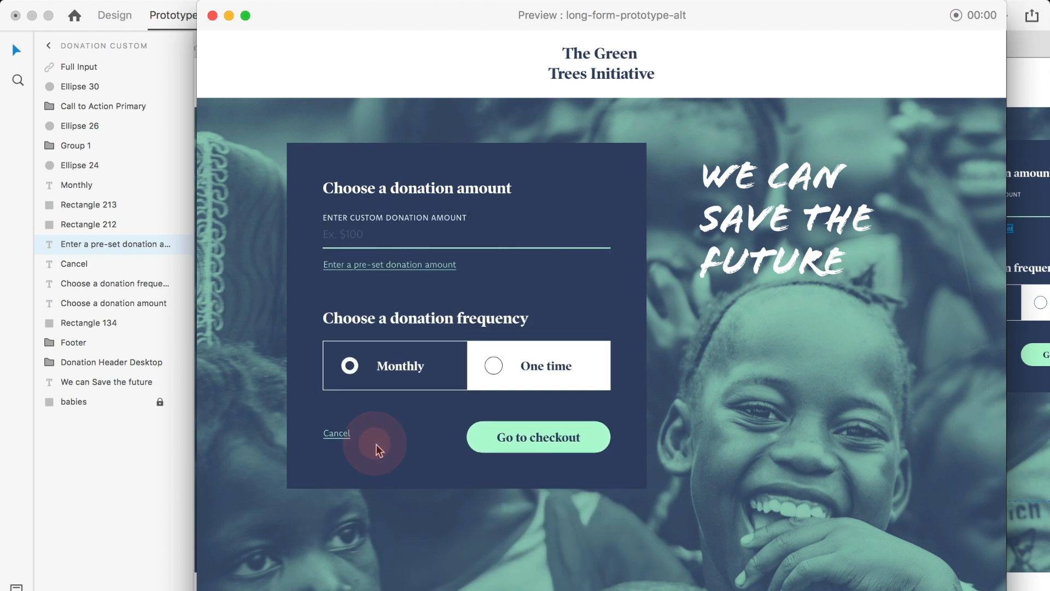
click(427, 266)
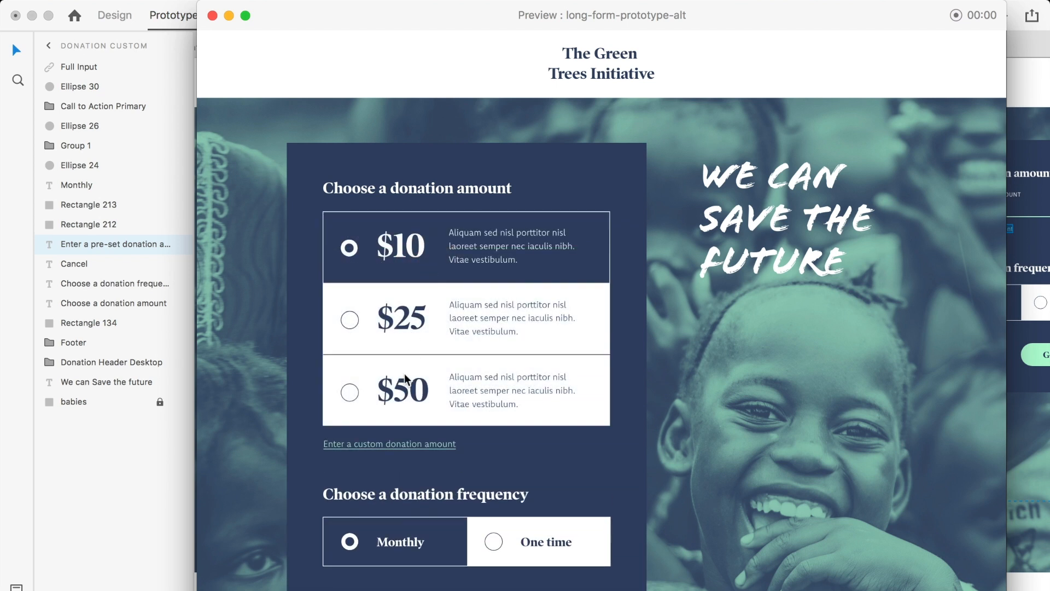
click(380, 447)
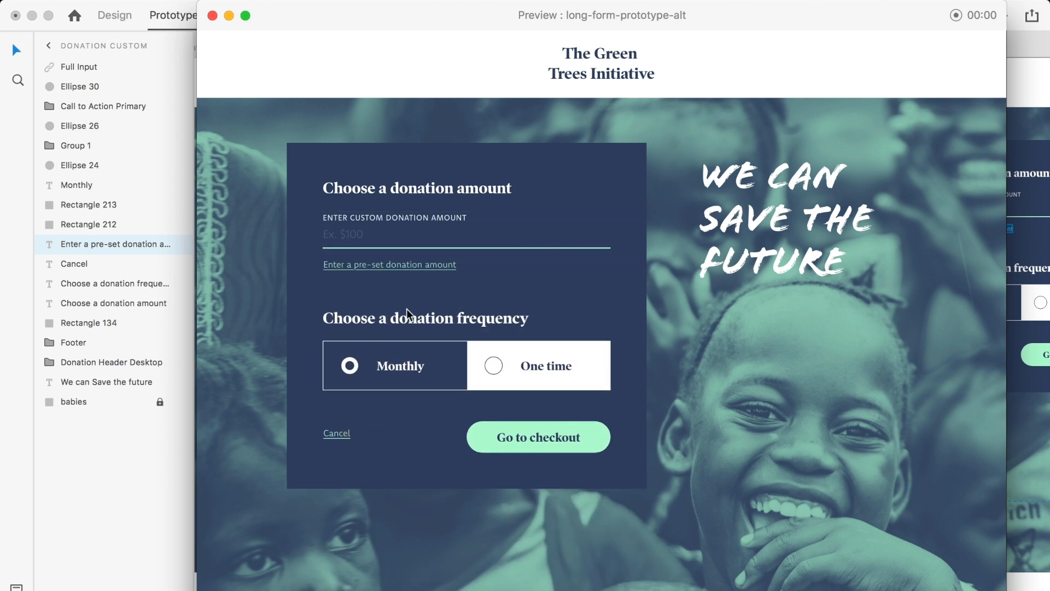
click(387, 264)
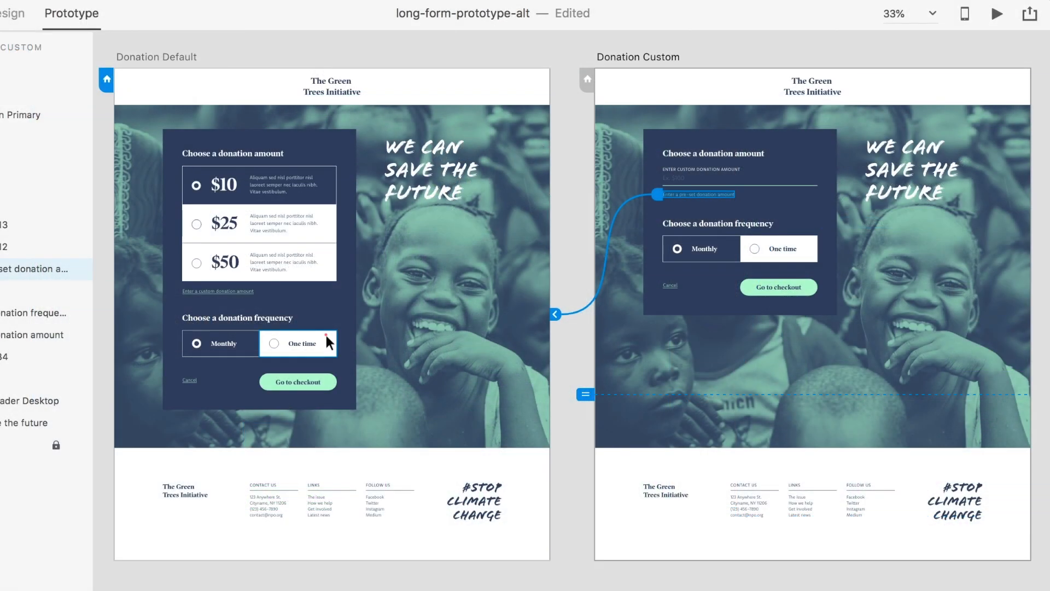
Link the One time option on Donation Default to the Donation One Time artboard, and its Monthly option back to Donation Default.
click(343, 433)
scroll(326, 334, right, 5)
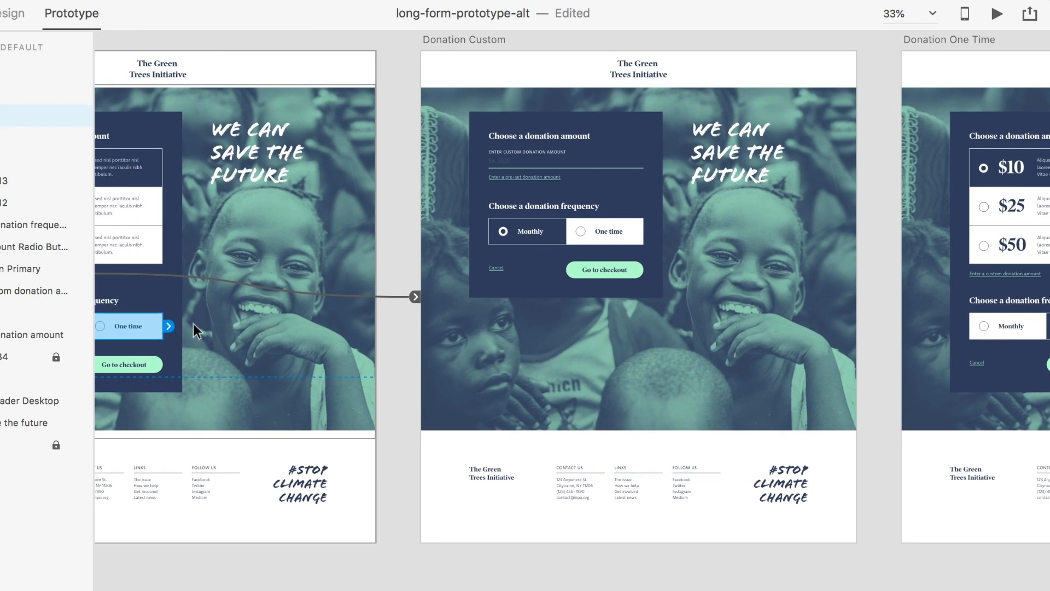
drag(169, 326, 902, 334)
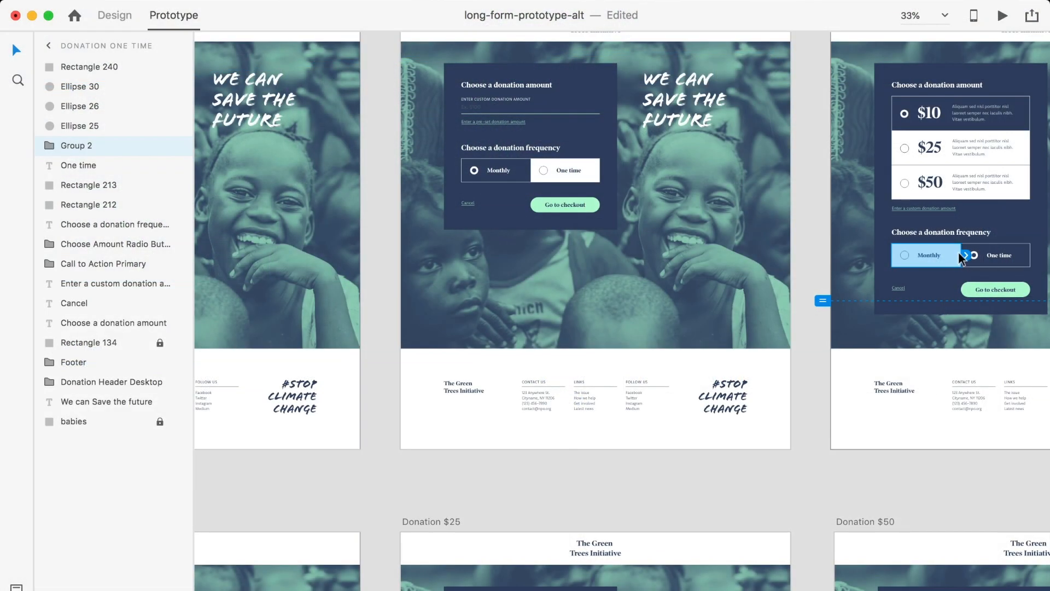
drag(966, 255, 356, 297)
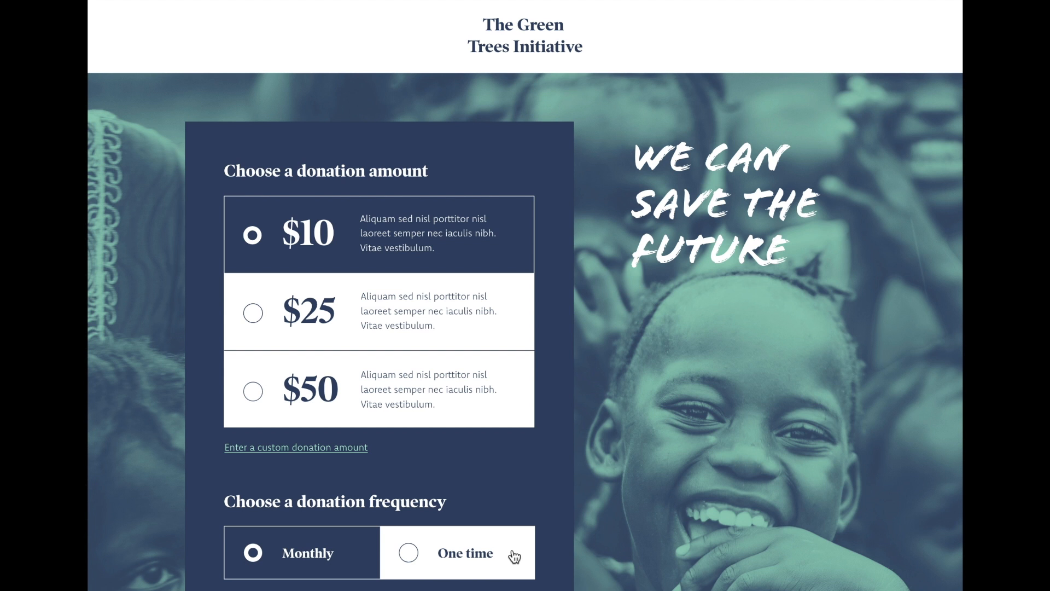
Test the donation frequency toggle in the preview by alternating between One time and Monthly.
click(513, 554)
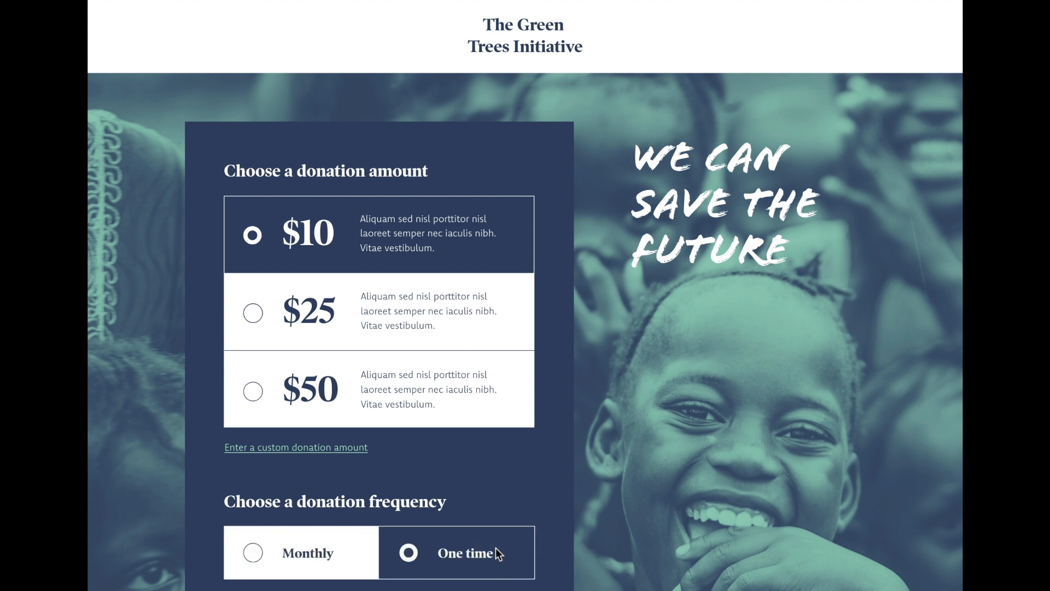
click(372, 553)
click(437, 551)
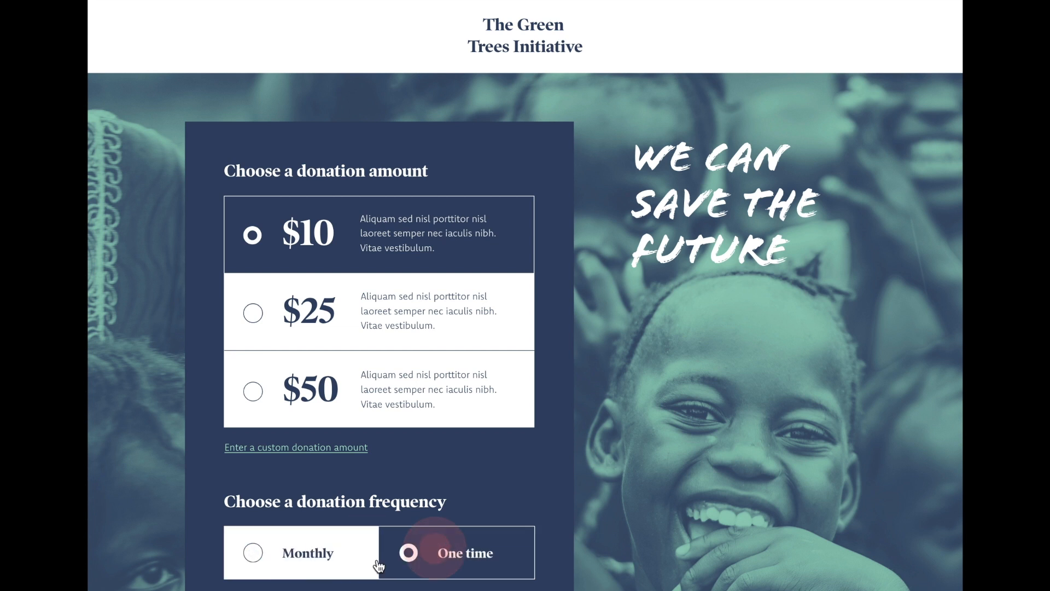
Switch the donation frequency back to Monthly in the preview.
click(349, 554)
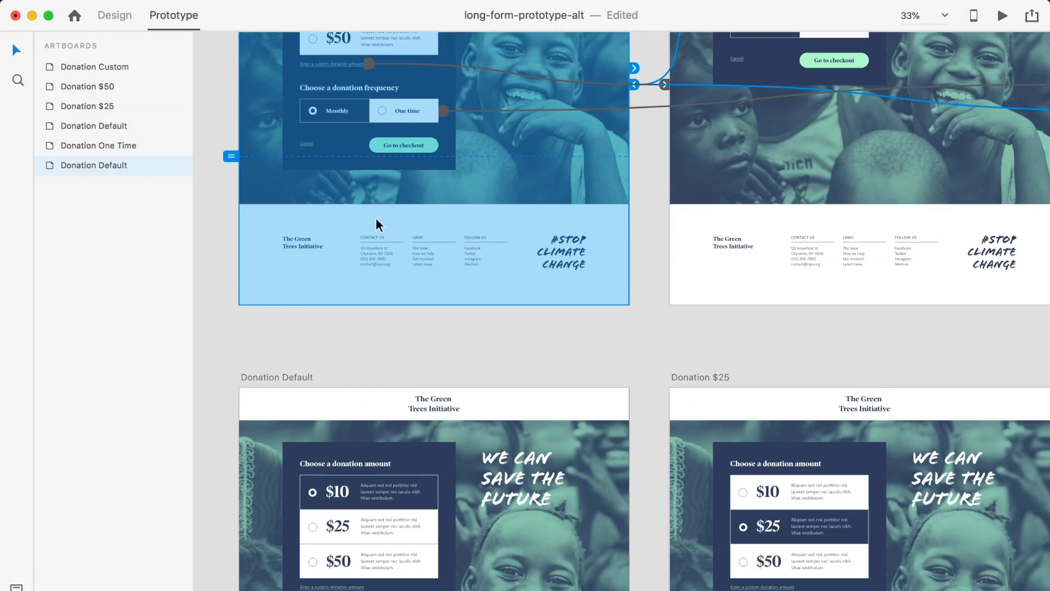
Link the $25 option on the lower Donation Default artboard to Donation $25, and the $10 option there back to Donation Default, using Auto-Animate.
scroll(376, 225, down, 5)
scroll(377, 223, down, 1)
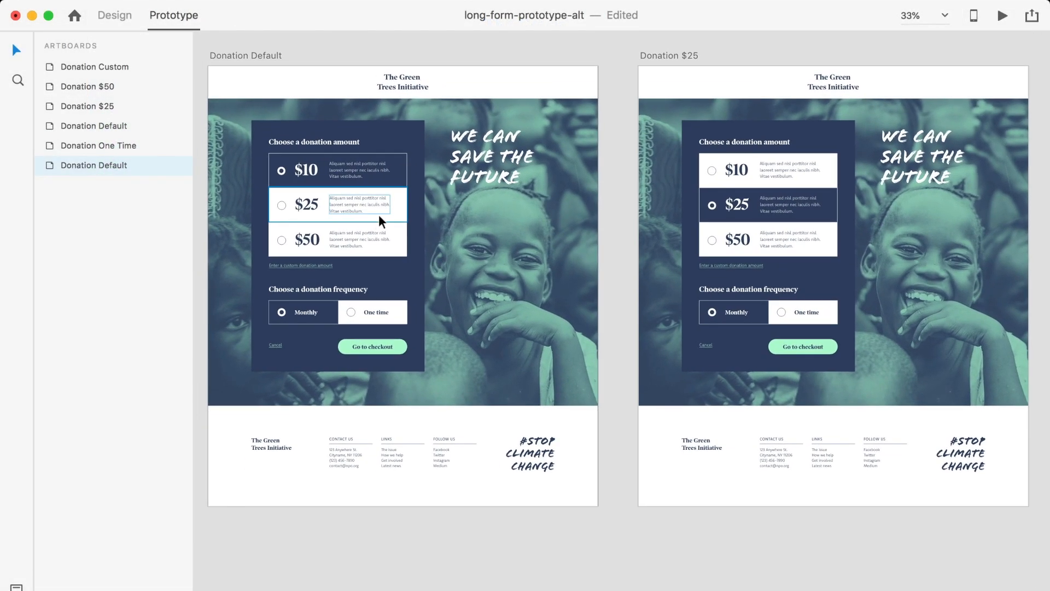
click(410, 204)
drag(474, 209, 644, 188)
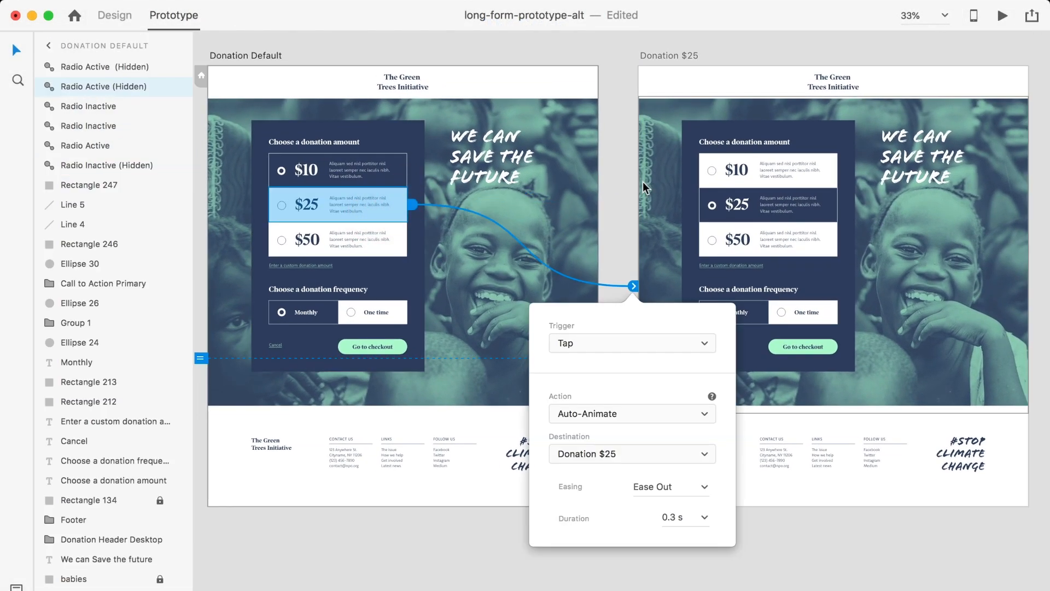
click(820, 181)
drag(846, 169, 600, 224)
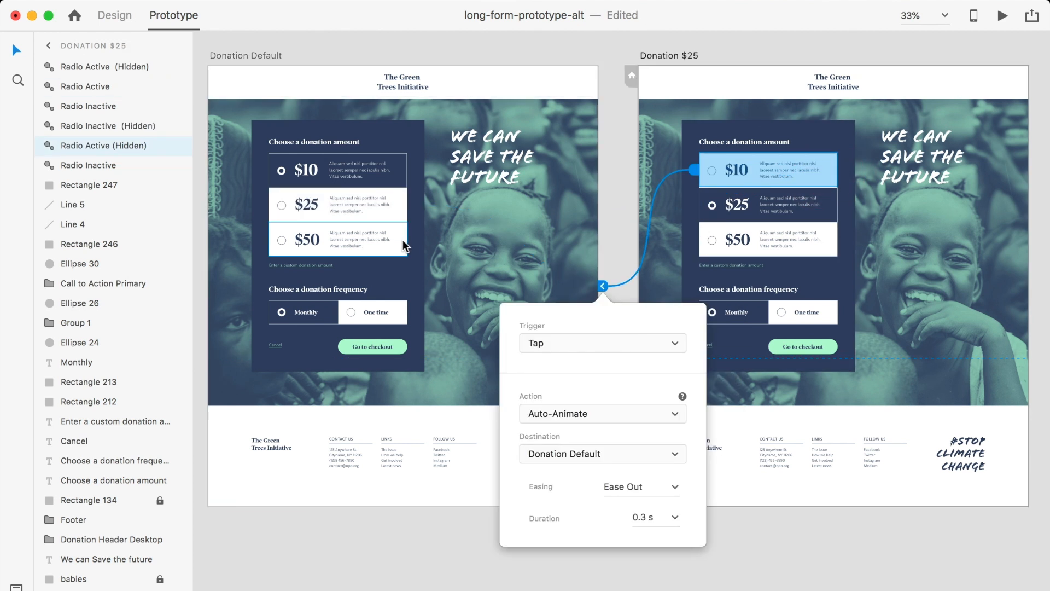
Link the $50 option on Donation Default to the Donation $50 artboard with a Tap trigger and Auto-Animate.
click(394, 235)
scroll(473, 284, right, 1)
scroll(473, 285, right, 5)
drag(249, 225, 958, 161)
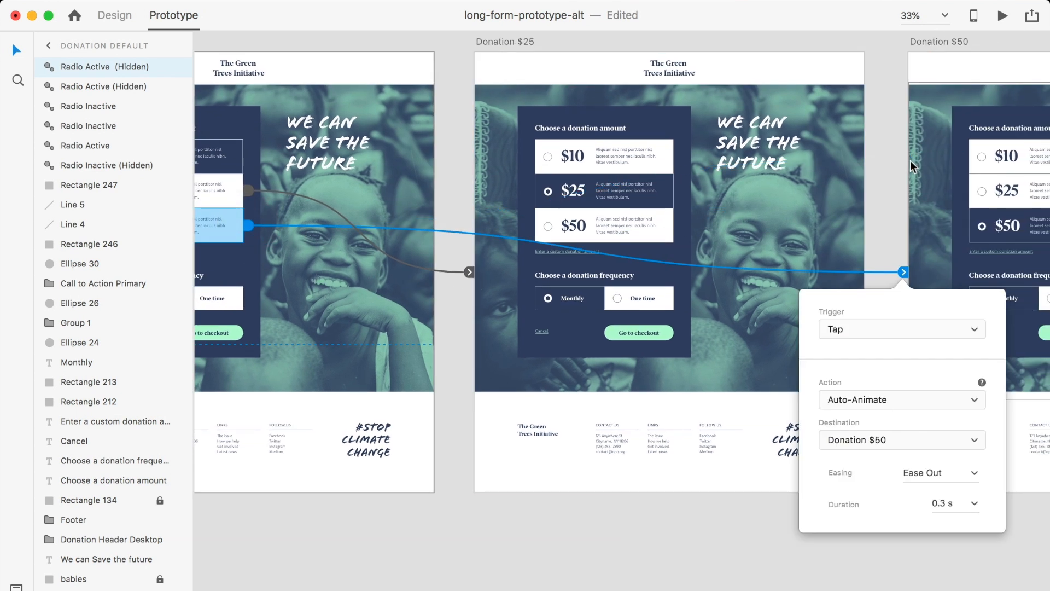
Link the $25 option on the Donation $50 artboard to Donation $25, and its $10 option back to Donation Default.
click(991, 195)
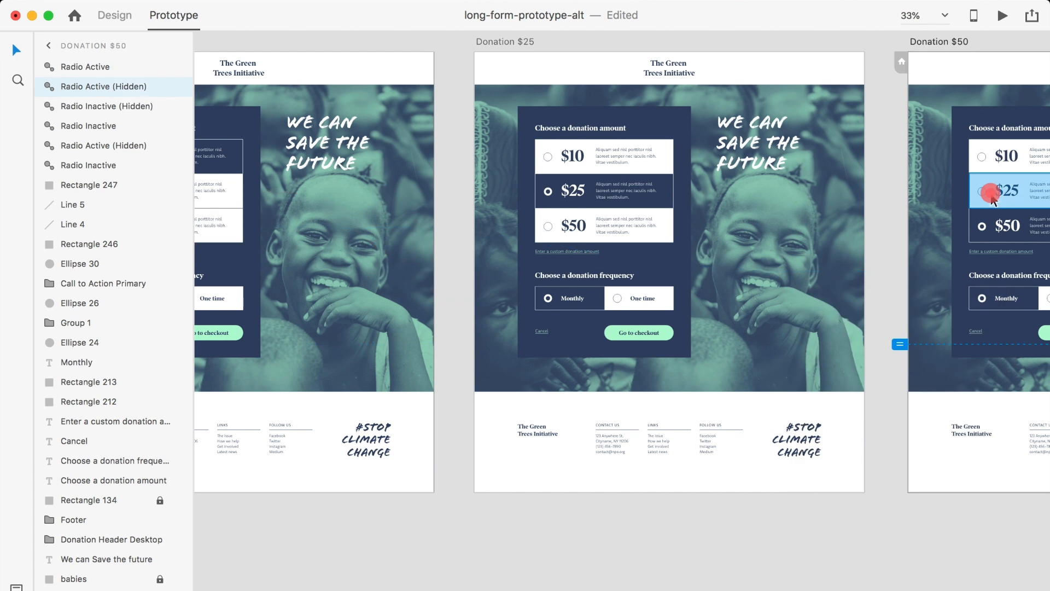
scroll(991, 191, right, 3)
scroll(991, 194, right, 3)
drag(969, 195, 720, 259)
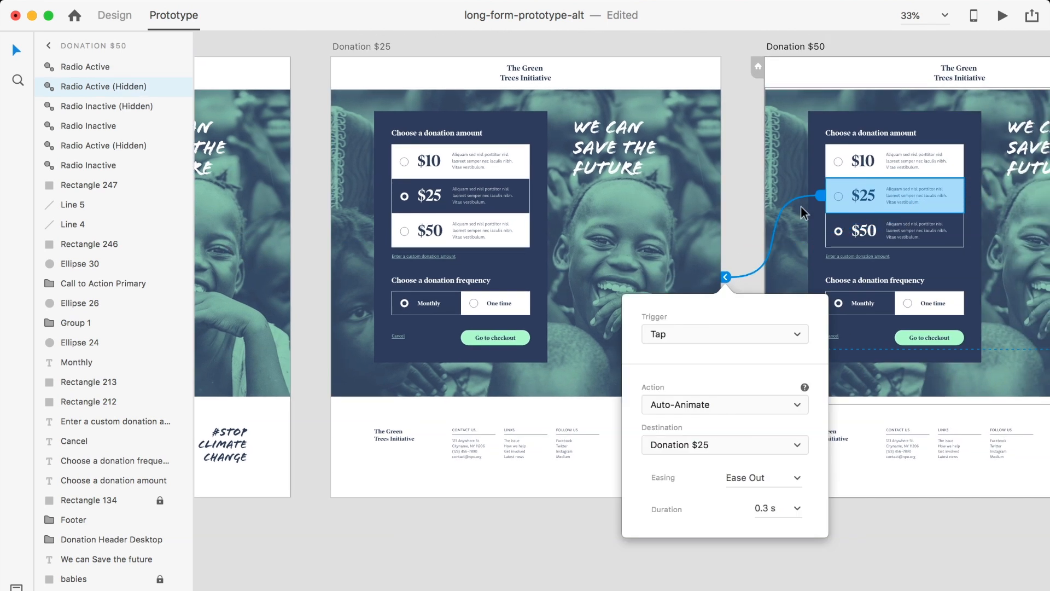
click(879, 165)
drag(969, 160, 277, 215)
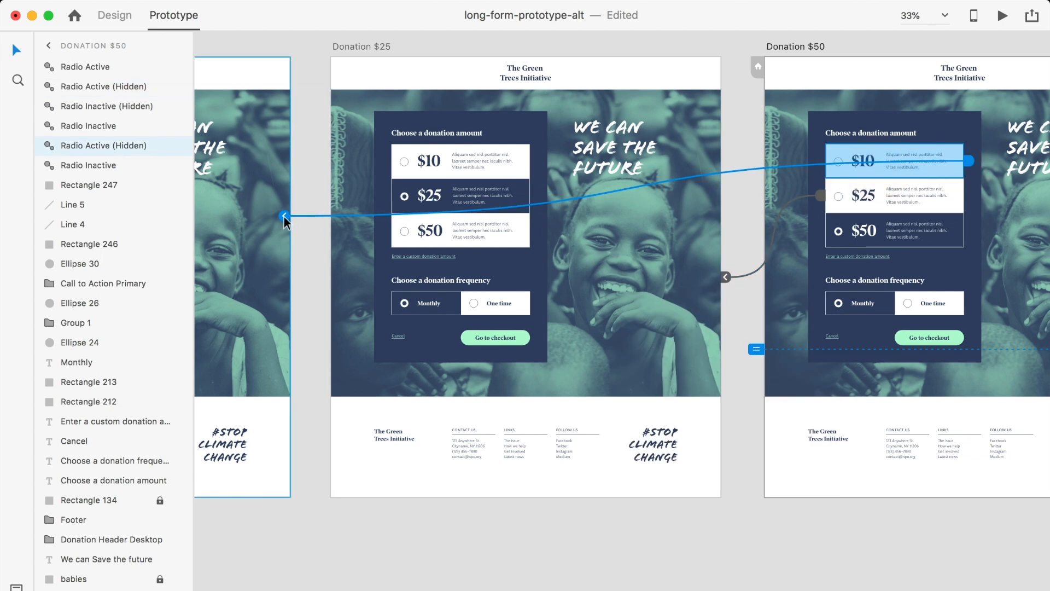
drag(277, 215, 285, 221)
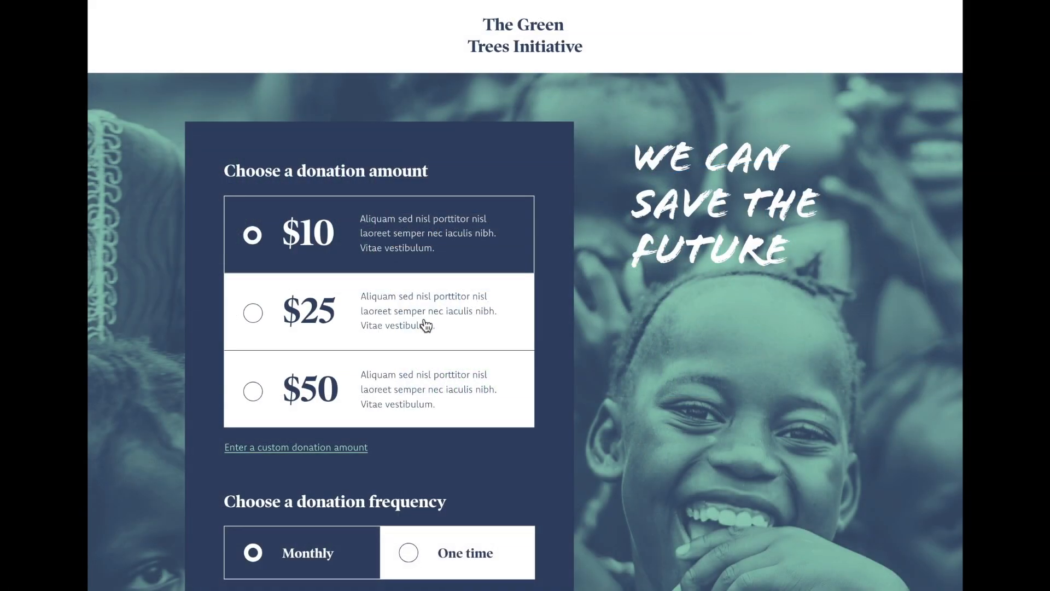
Test the donation amount selection in the preview by choosing the $25 option.
click(424, 318)
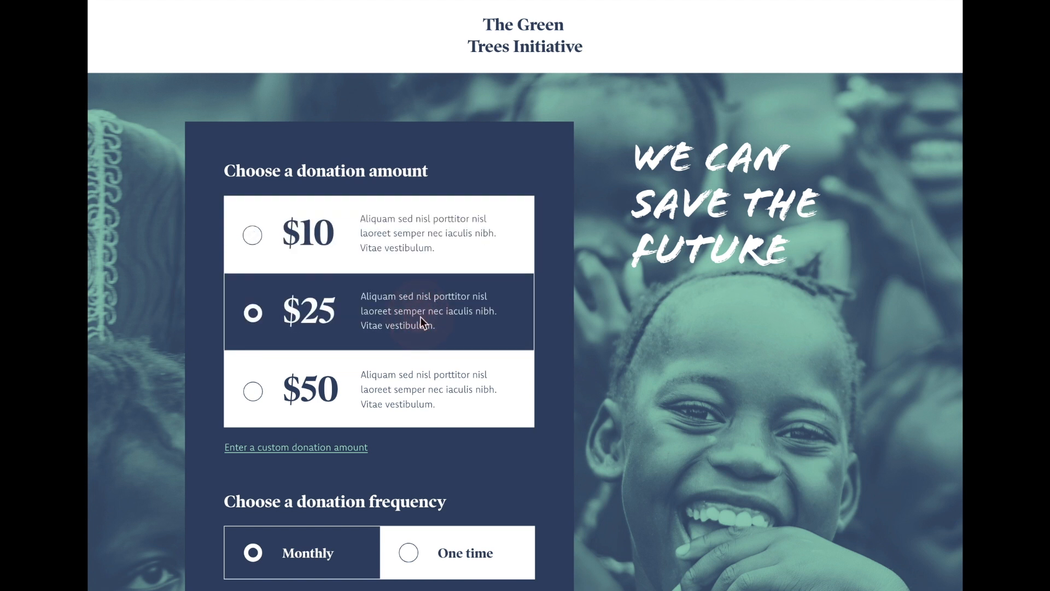